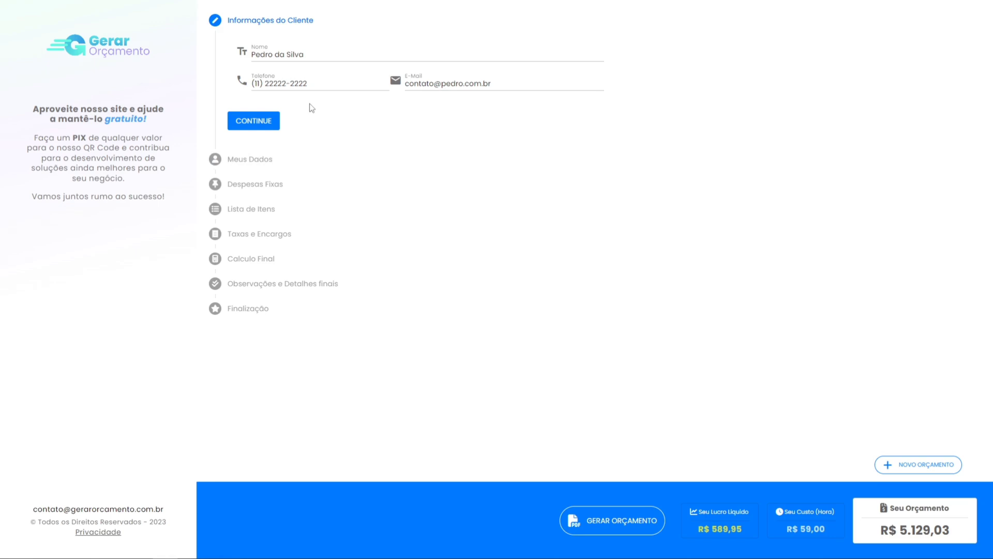
Step: Open the Meus Dados section and its logo file chooser, and close the chooser without picking a file
click(262, 165)
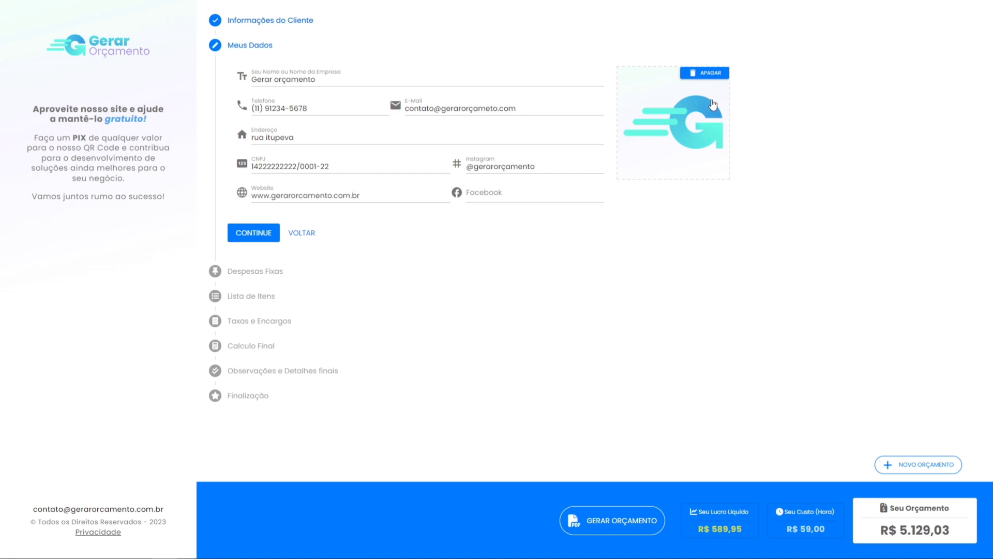
click(673, 121)
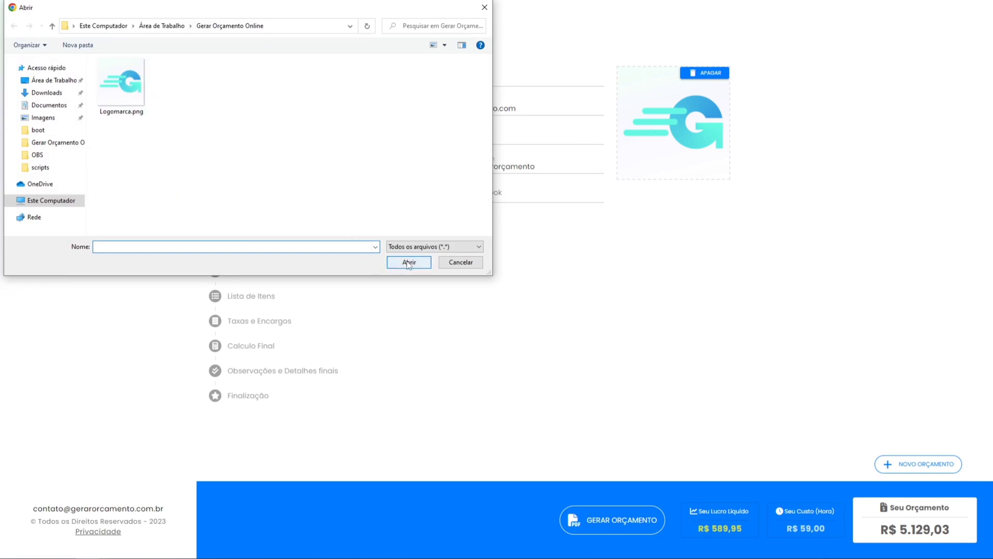
click(485, 7)
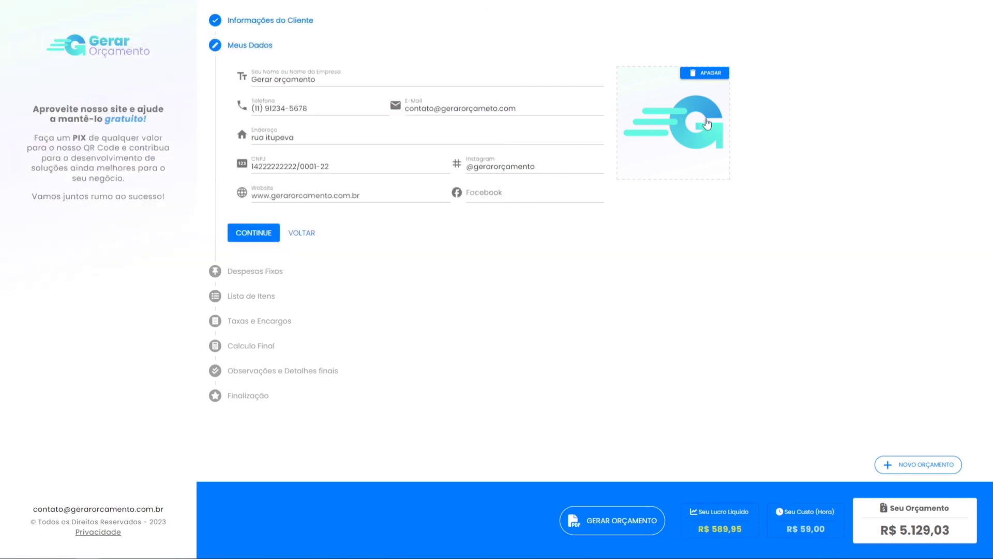
Step: Add an additional monthly expense of 400 to the fixed expenses (Despesas Fixas)
click(243, 237)
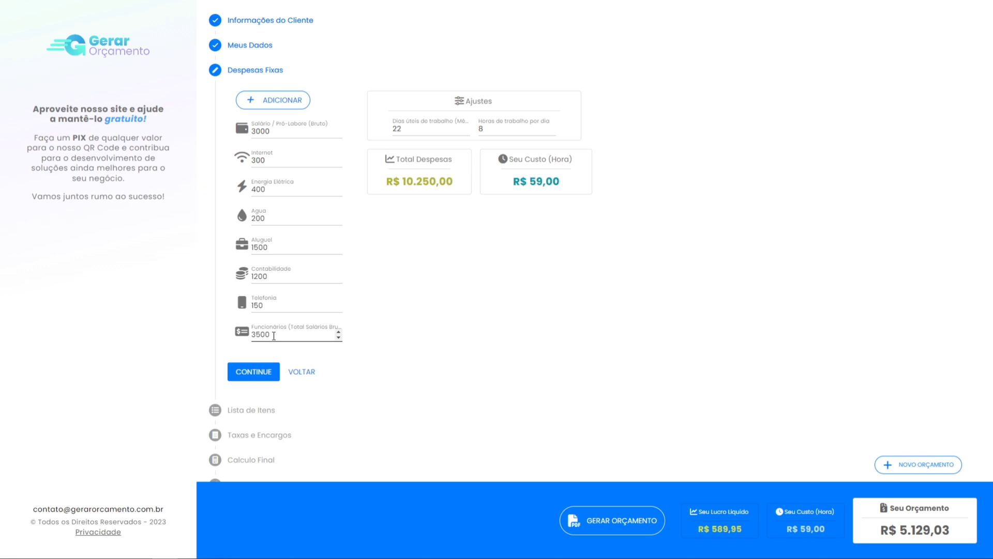
click(416, 128)
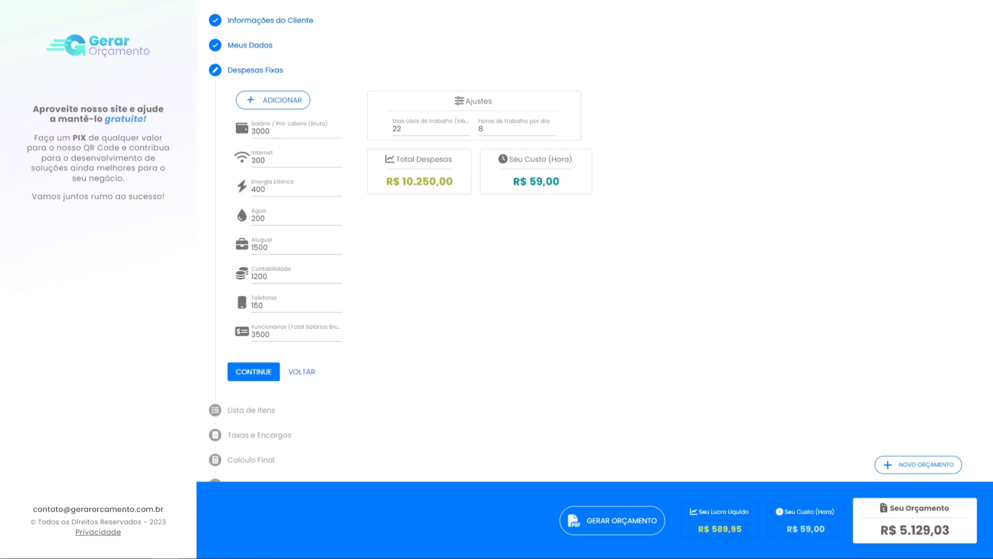
click(283, 101)
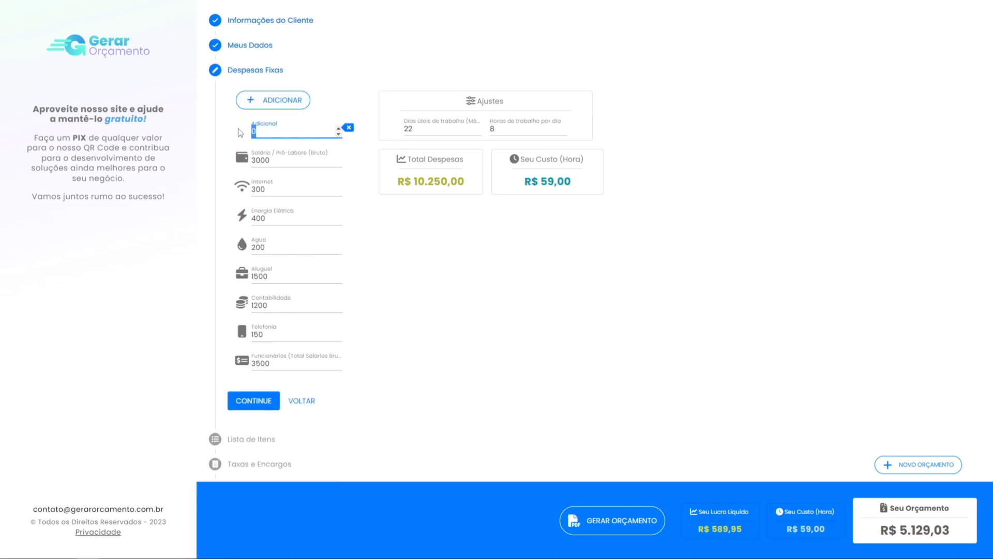
text(400)
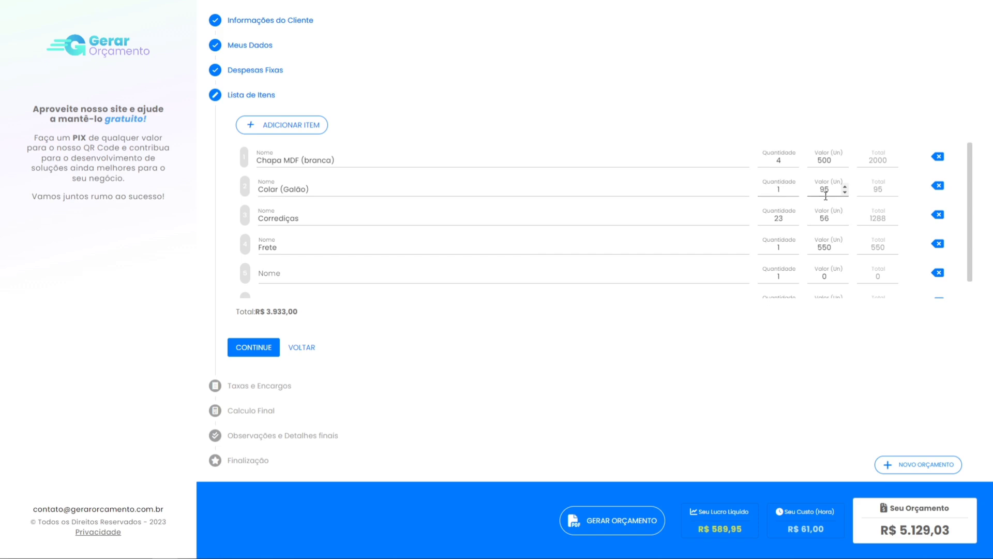
Step: Examine the name, quantity and unit value of the Corrediças item, and the invoice and card fee percentages
click(315, 222)
key(Tab)
click(827, 218)
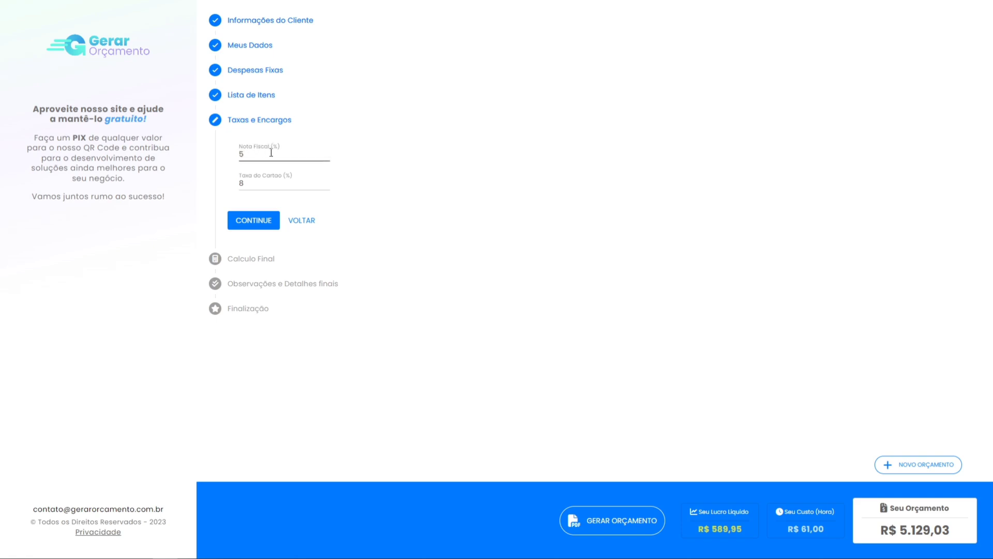
click(275, 172)
drag(251, 184, 237, 185)
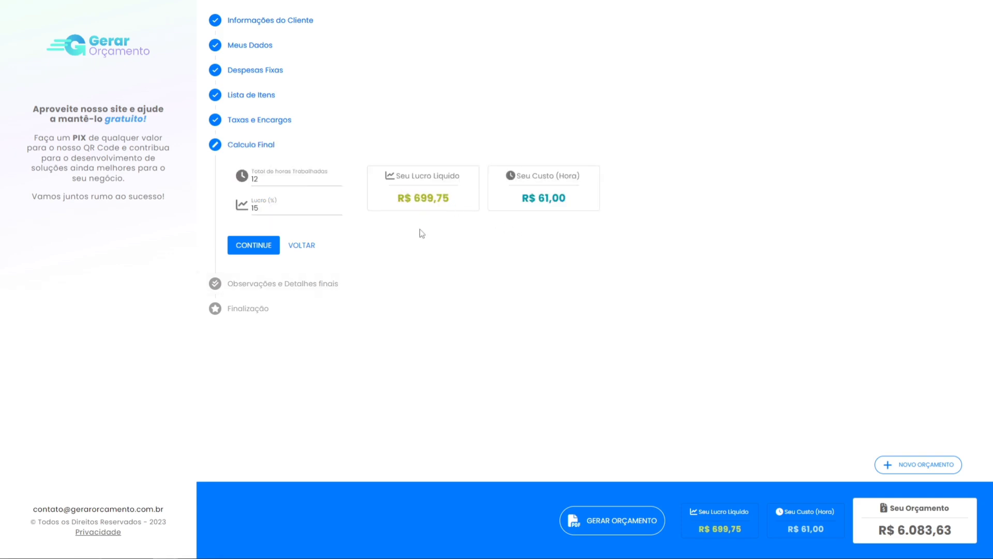
Step: Set the total hours worked in the final calculation to 16 after trying 6
click(259, 178)
drag(278, 181, 251, 178)
text(6)
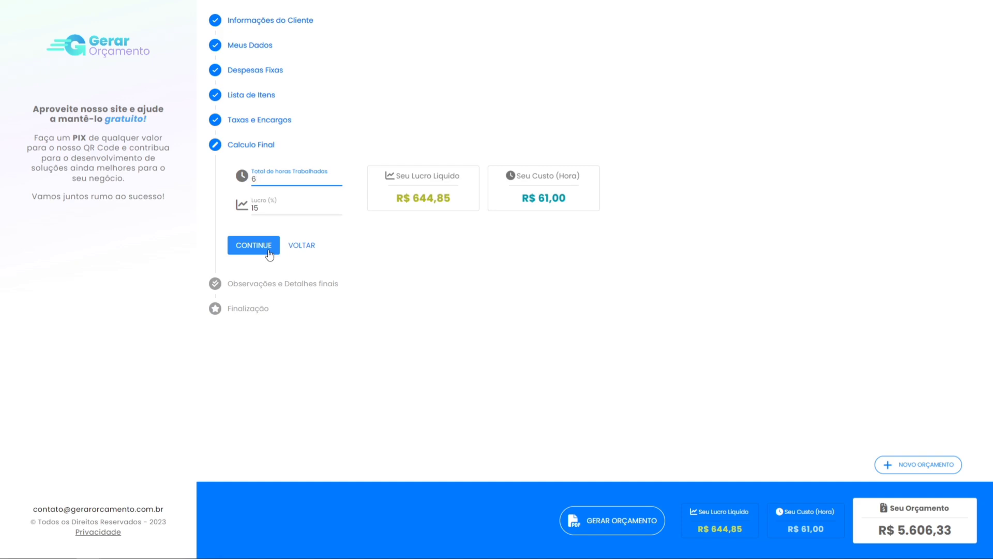
key(BackSpace)
text(16)
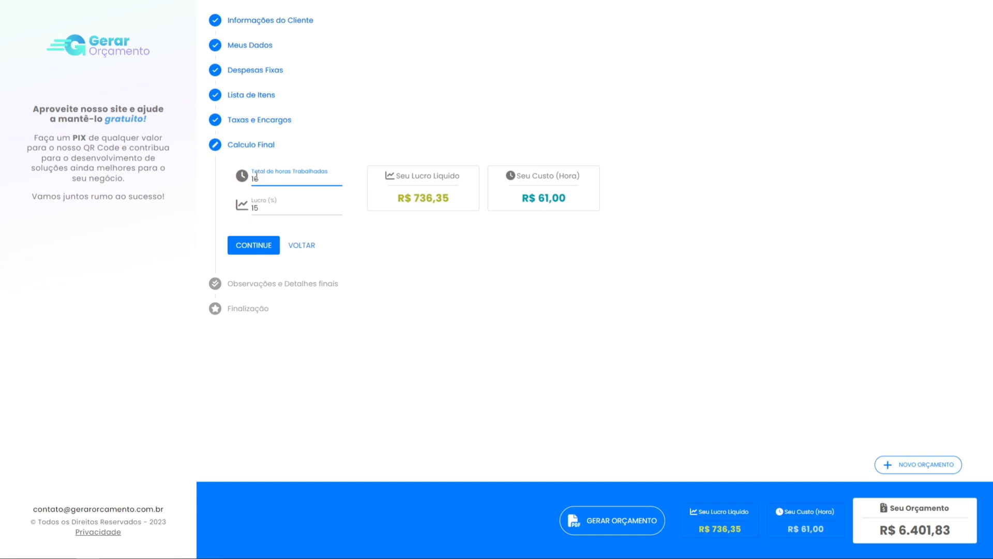
Step: Proceed to the final details, set the delivery deadline to 2 dias úteis, and replace the optional budget code
double_click(267, 211)
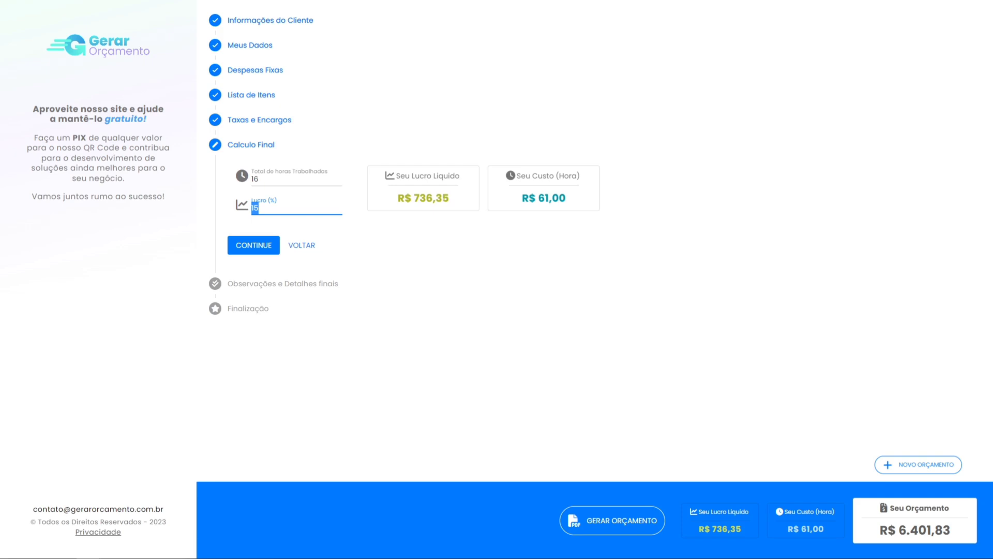
key(Return)
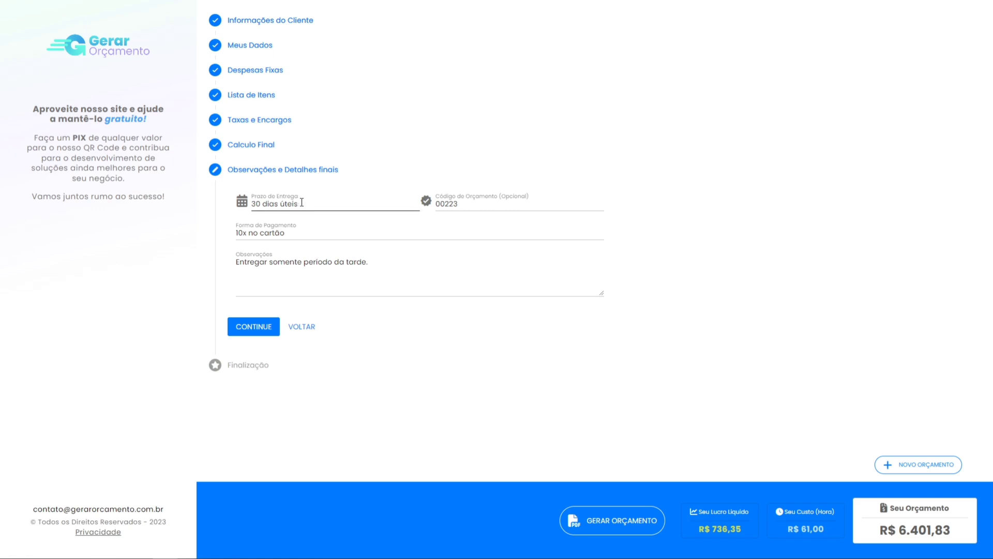
drag(260, 202, 248, 205)
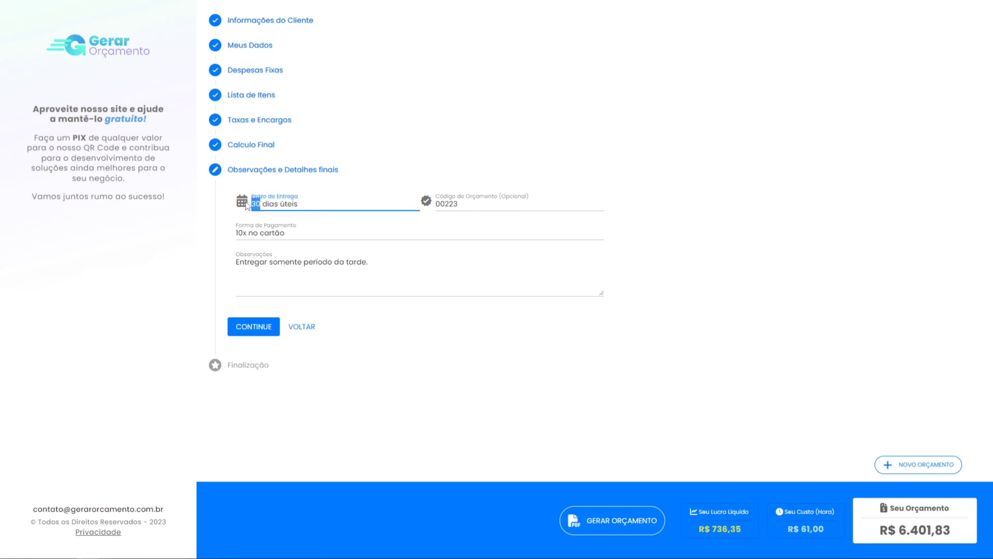
text(2)
drag(467, 203, 436, 203)
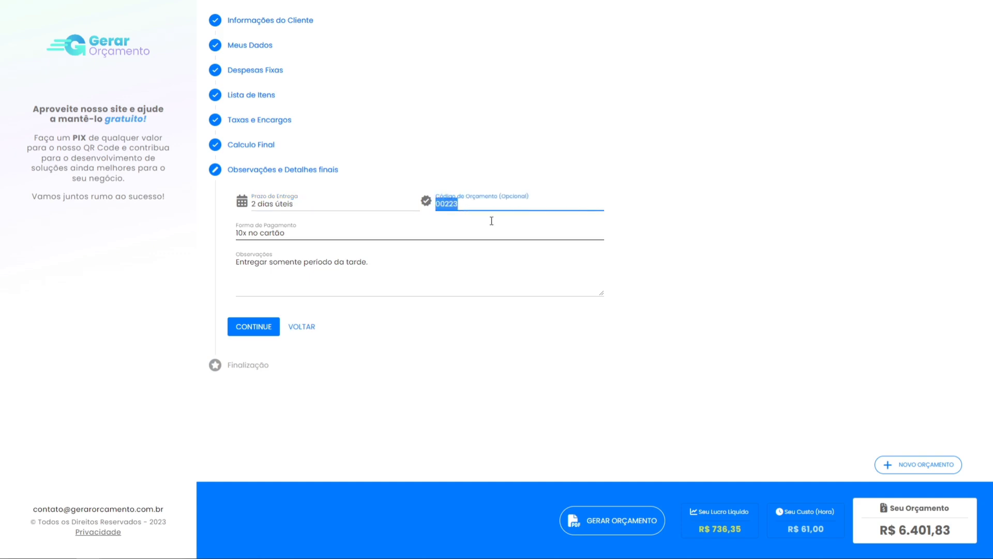
text(00)
drag(292, 232, 234, 233)
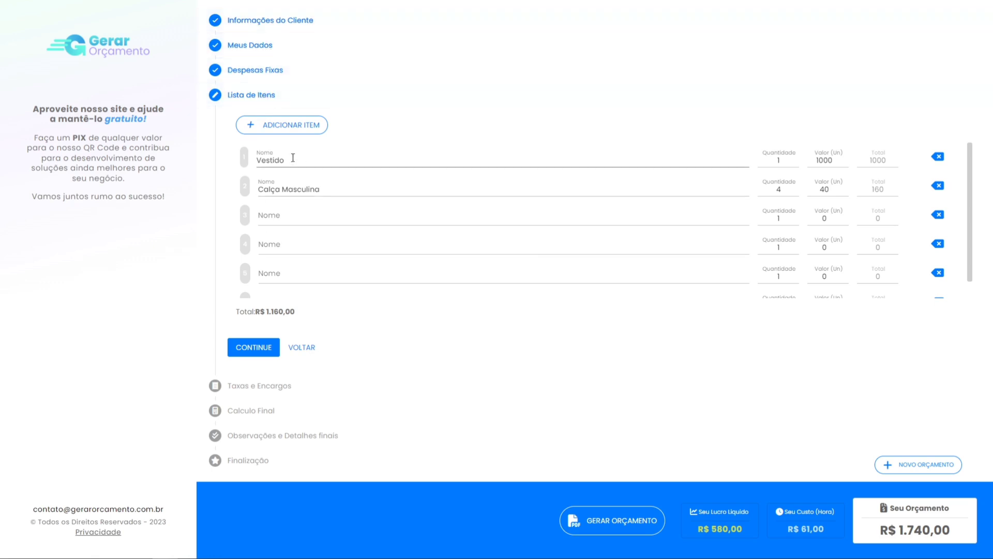
Step: Advance from the item list to the final calculation, set the profit to 0%, and generate the budget document
click(780, 160)
click(826, 161)
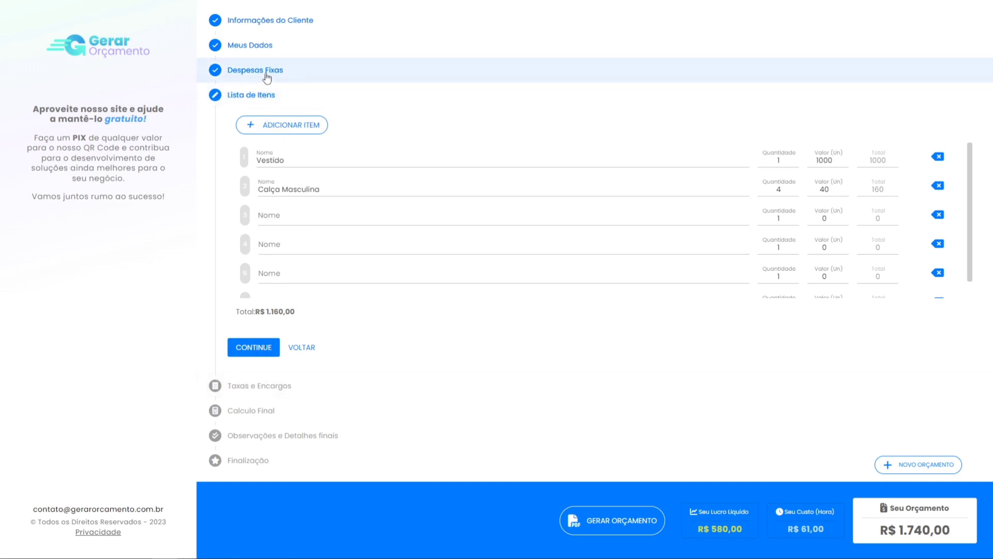
click(267, 393)
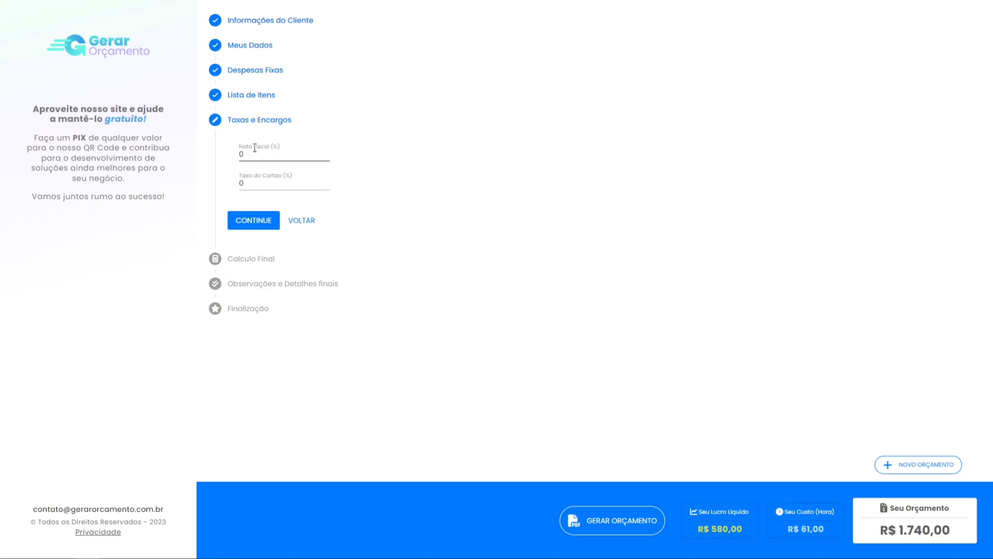
click(253, 220)
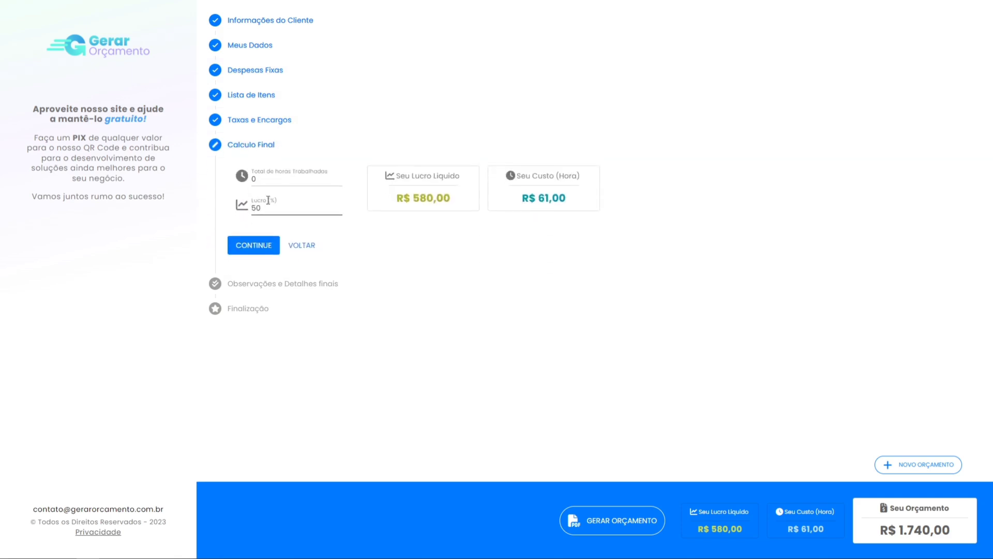
text(0)
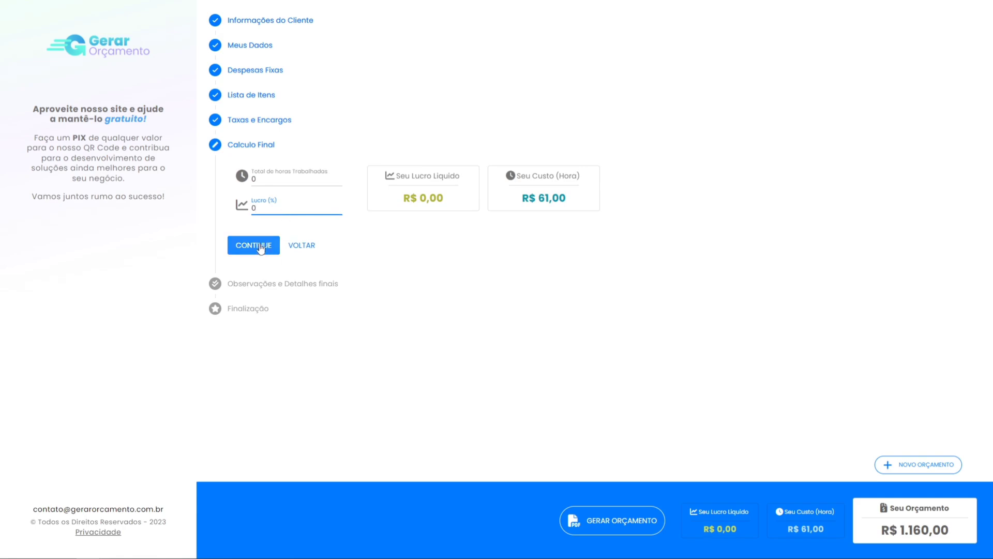
click(614, 523)
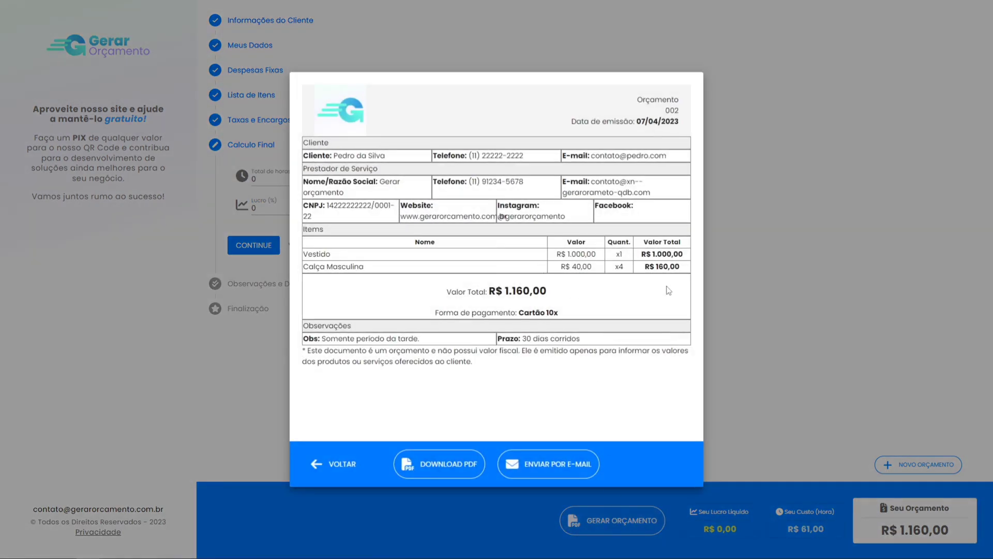